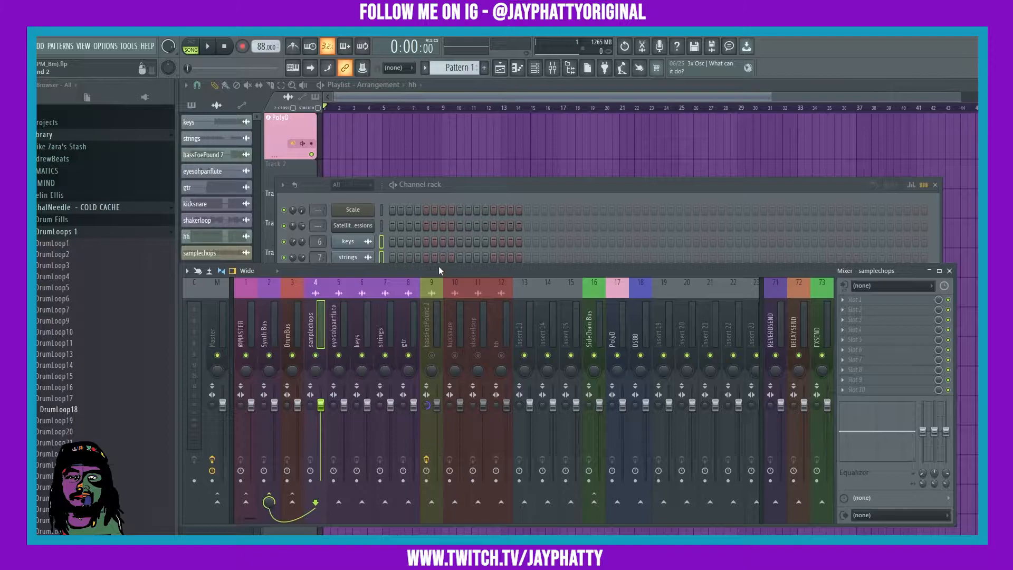
Hide the channel rack, set the song position to around bar 16, and play the arrangement from there
left_click(508, 86)
left_click(545, 108)
key("space")
left_click(553, 73)
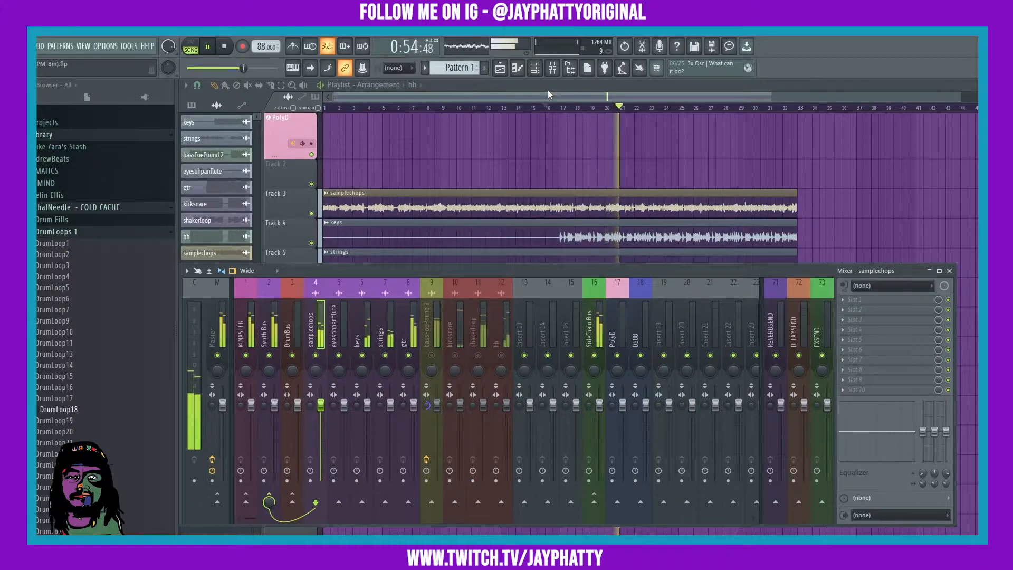
key("space")
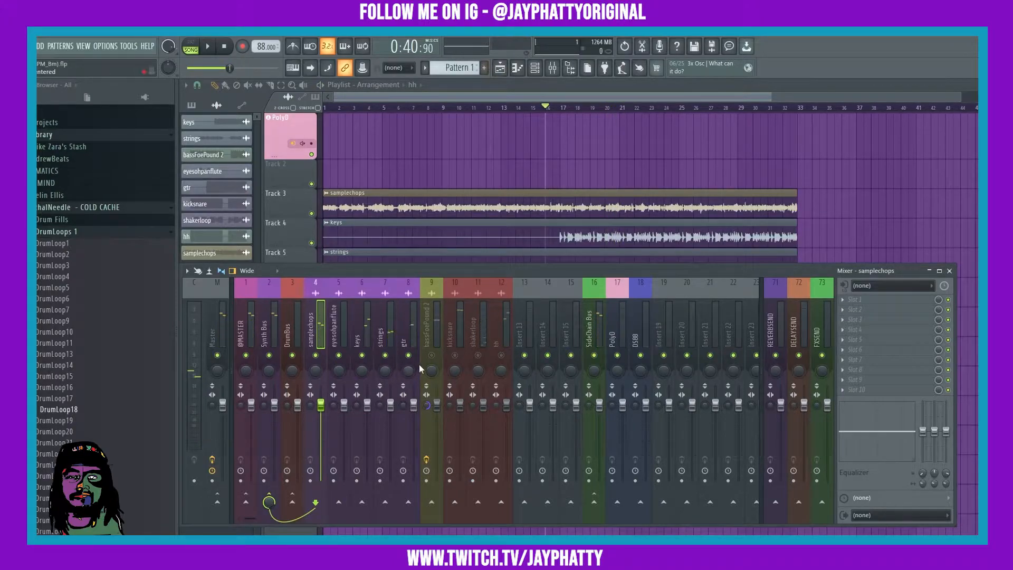
Unmute the bass and drum tracks, play the mix, and set the stereo separation of bassFoePound 2 to 100% merged
left_click(432, 355)
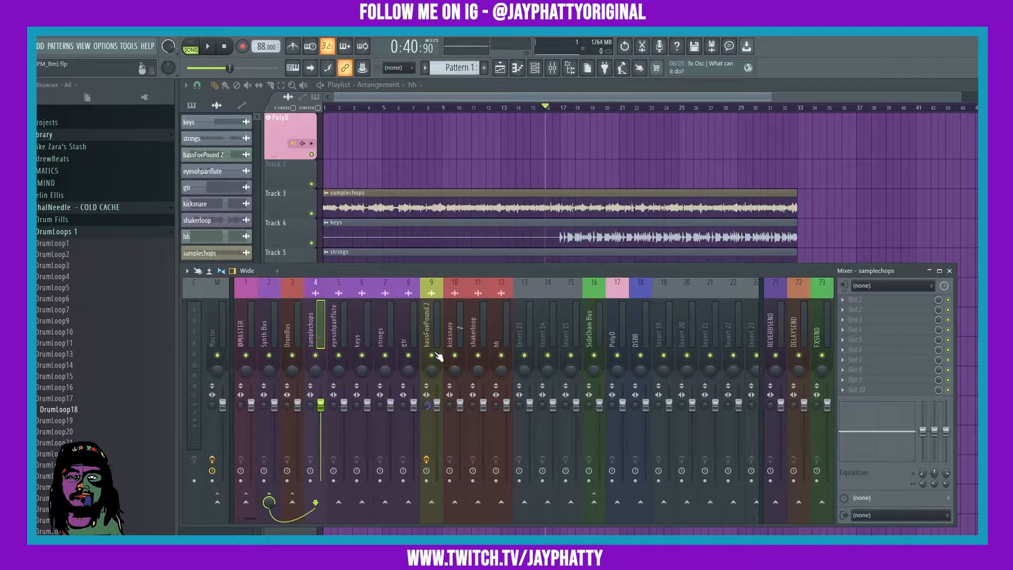
key("space")
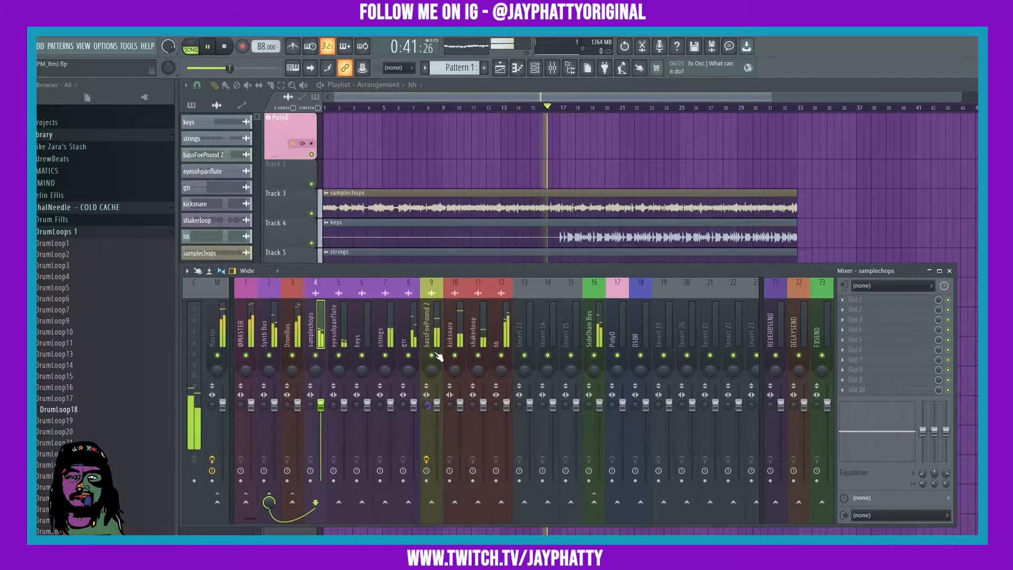
left_click(434, 380)
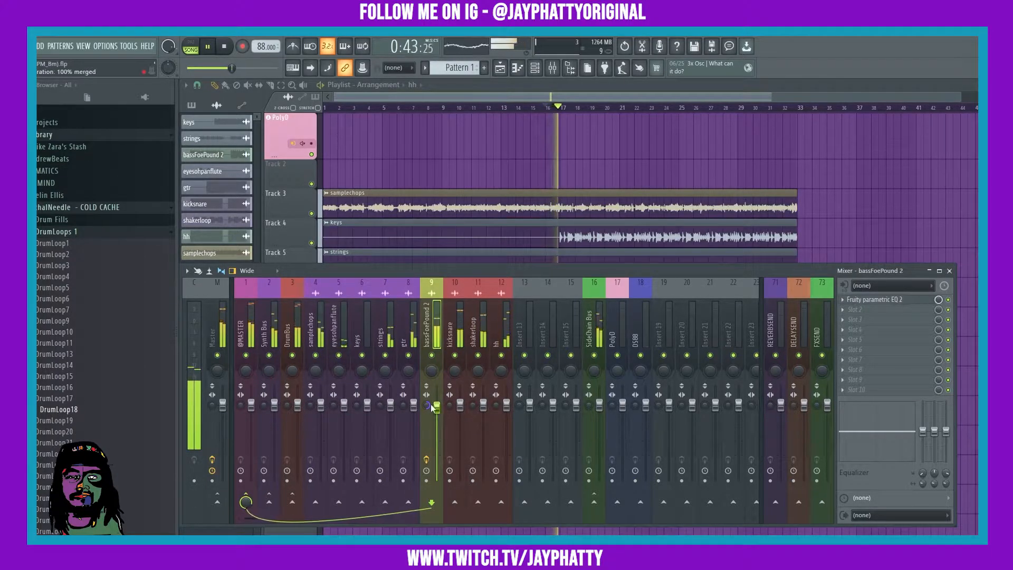
Pan keys right and gtr left, raise both faders slightly, and slightly adjust the strings track's pan and stereo separation
left_click(372, 410)
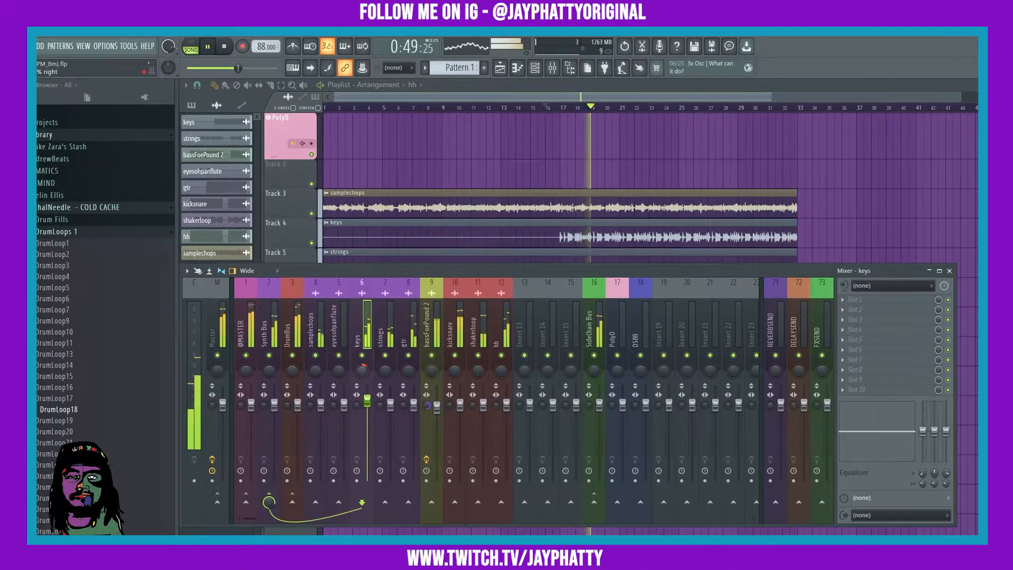
left_click(388, 393)
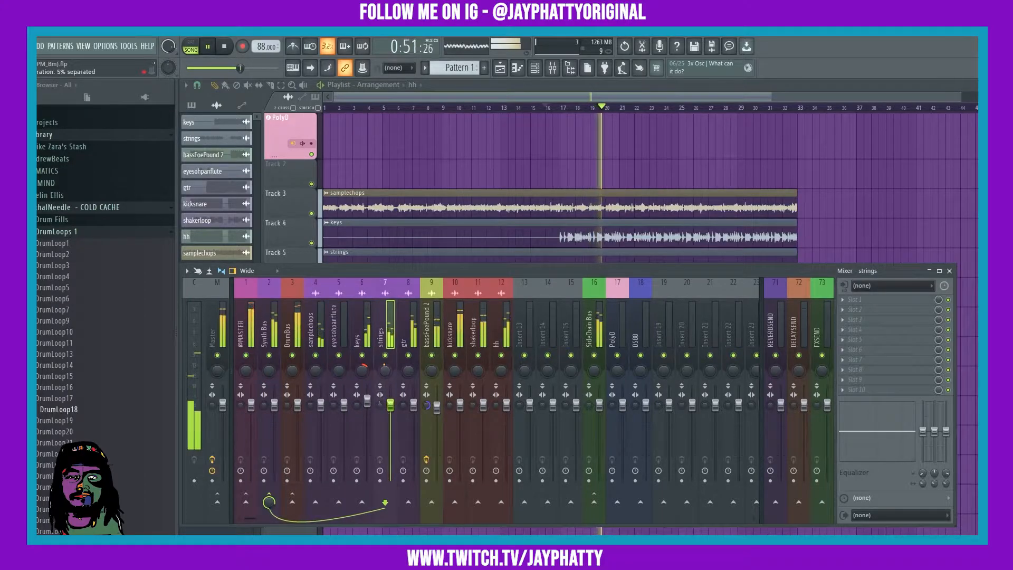
left_click(411, 390)
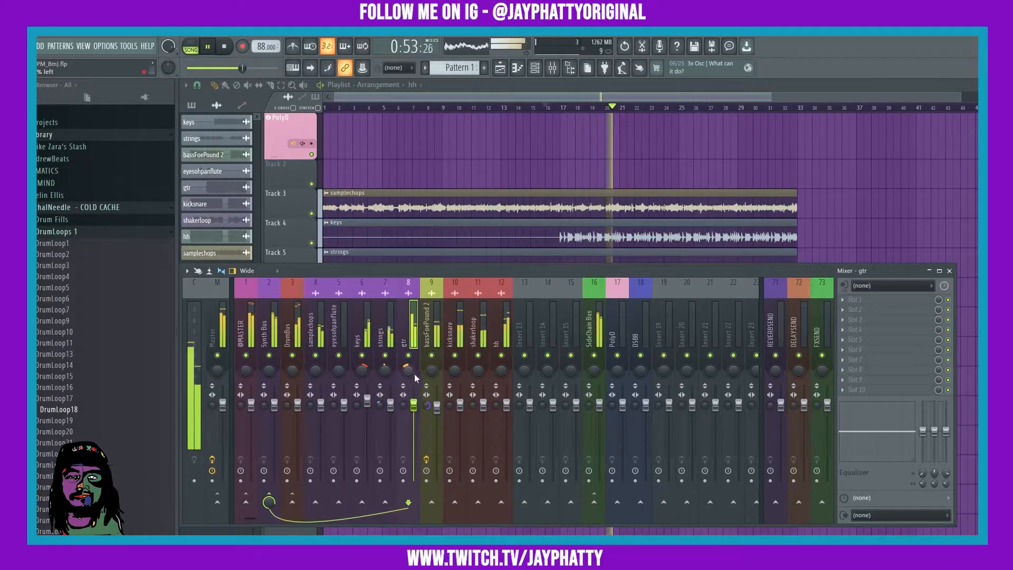
left_click_drag(413, 405, 409, 375)
left_click(362, 371)
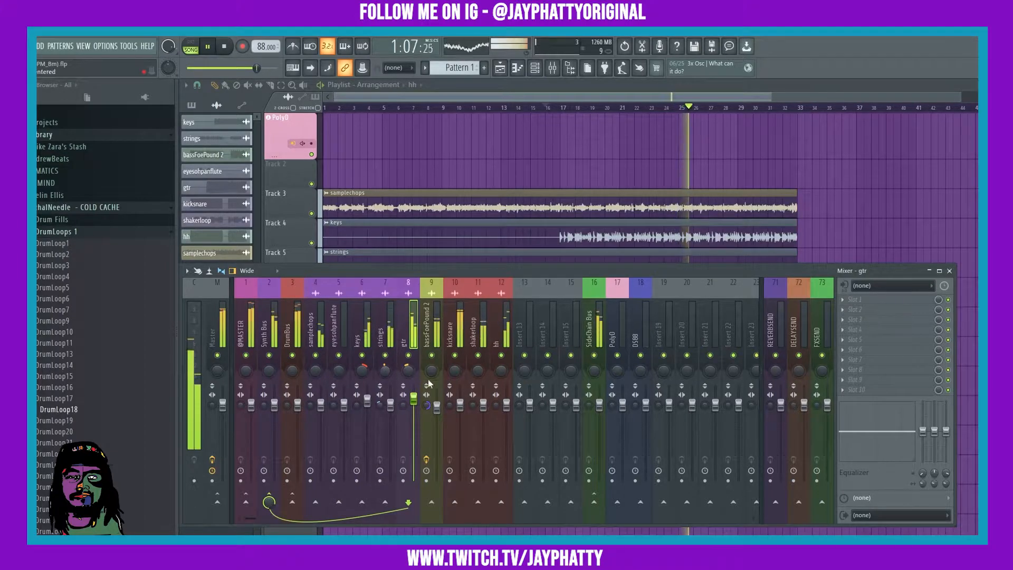
Narrow the stereo separation of the DrumBus towards mono and check the kicksnare, shakerloop and hh tracks
left_click(283, 414)
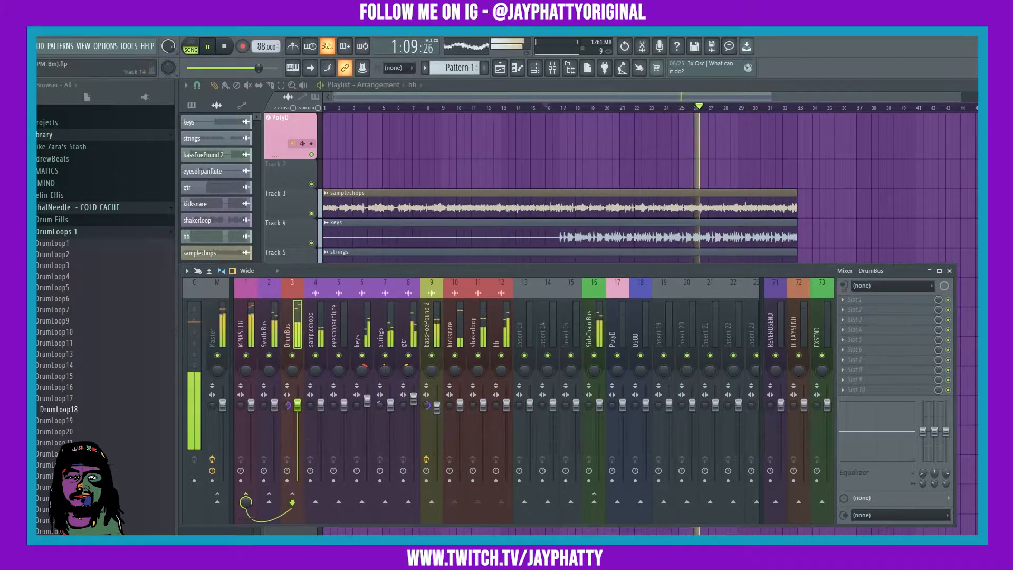
left_click(454, 328)
left_click(476, 329)
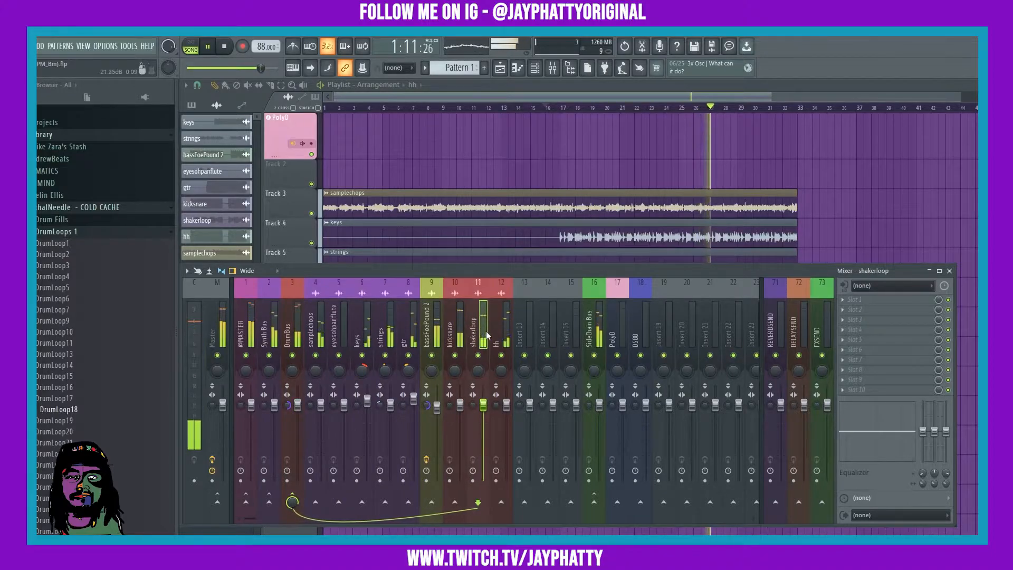
left_click(499, 330)
Lower the strings fader slightly and set the keys level to about 0.6 dB while the mix plays
left_click(341, 325)
left_click(378, 329)
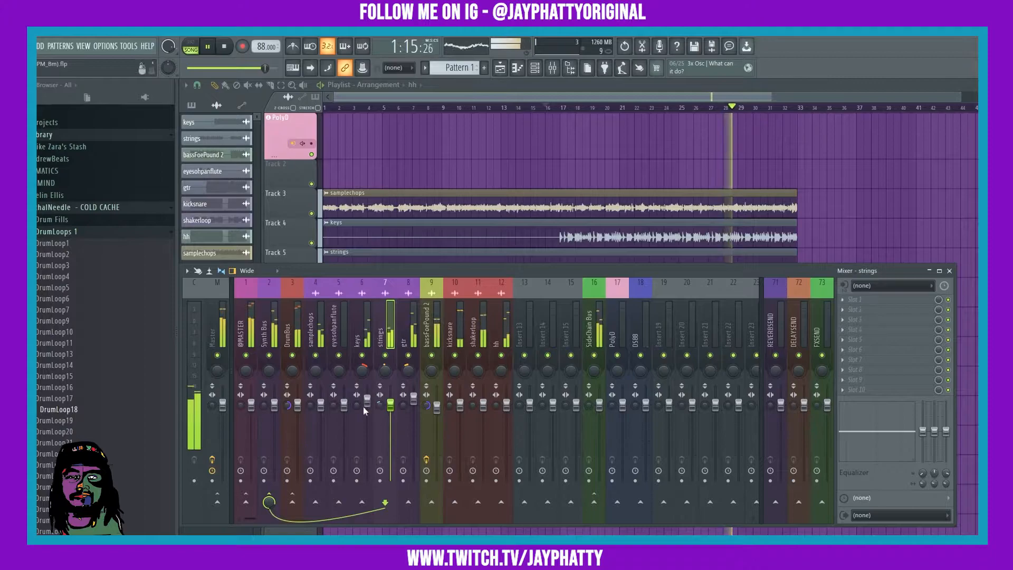
left_click_drag(390, 406, 389, 410)
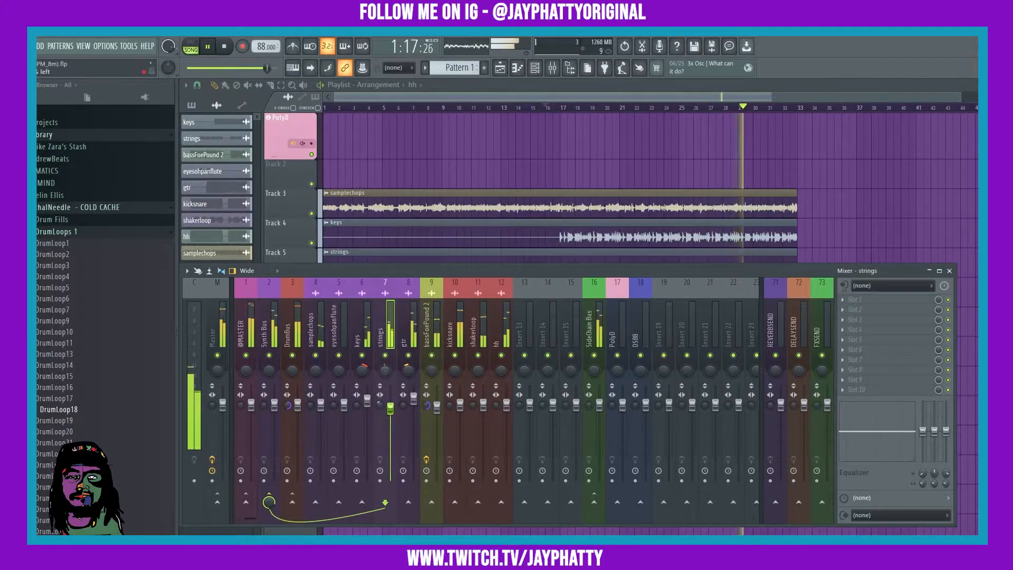
left_click_drag(391, 408, 367, 403)
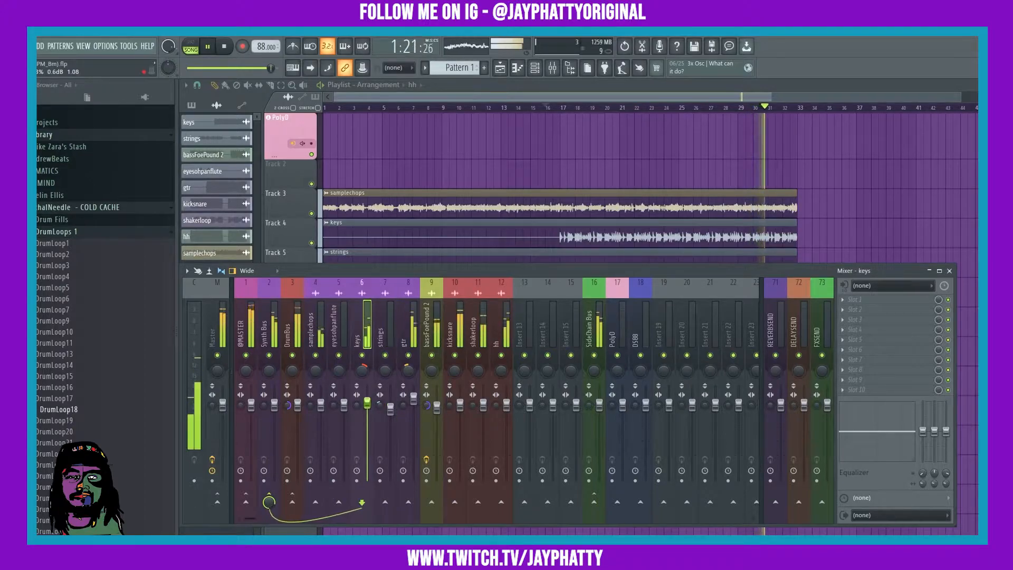
key("space")
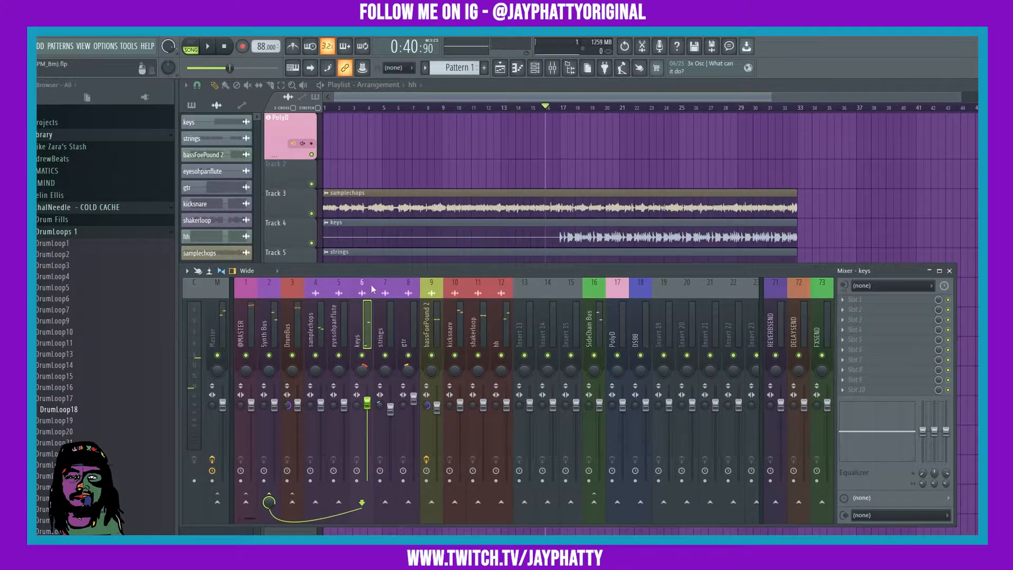
Solo the keys together with gtr and lower the gtr fader slightly to balance the two tracks
right_click(363, 356)
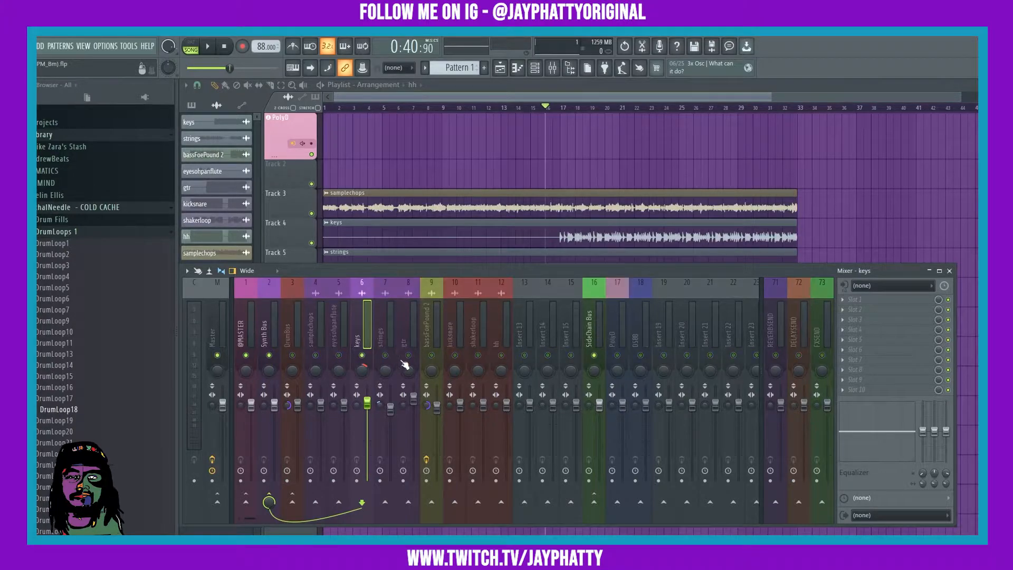
key("space")
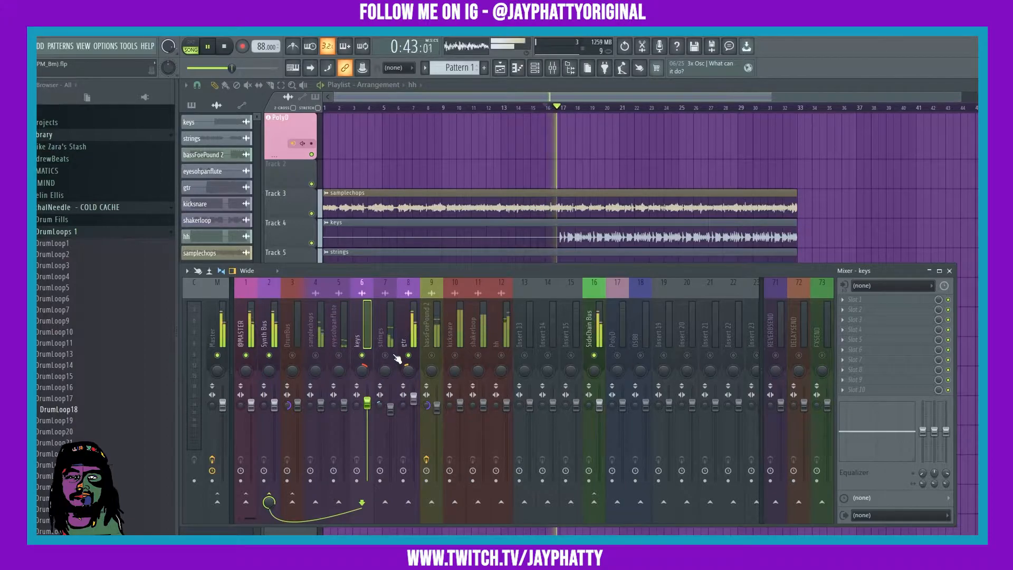
left_click(408, 338)
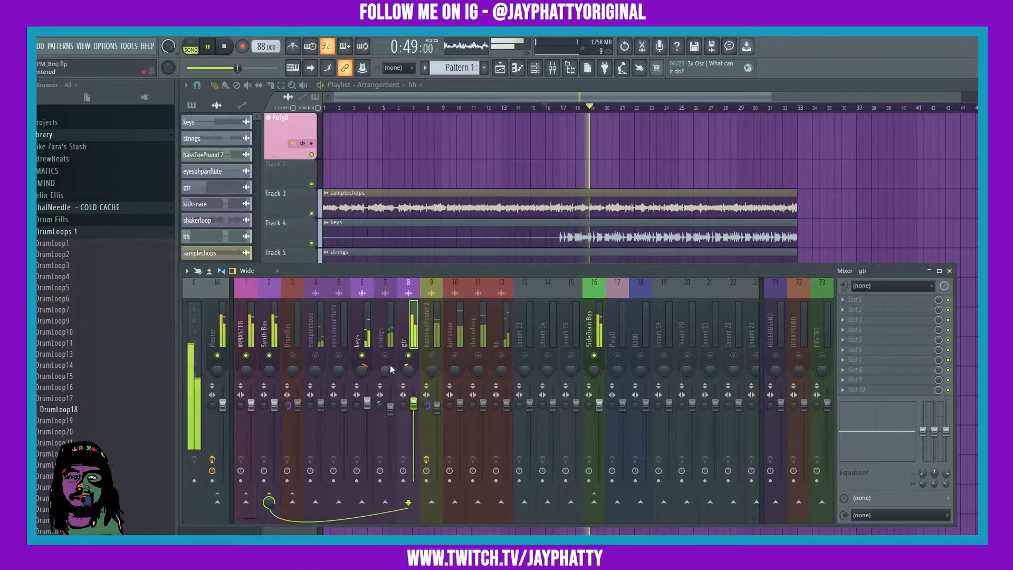
key("space")
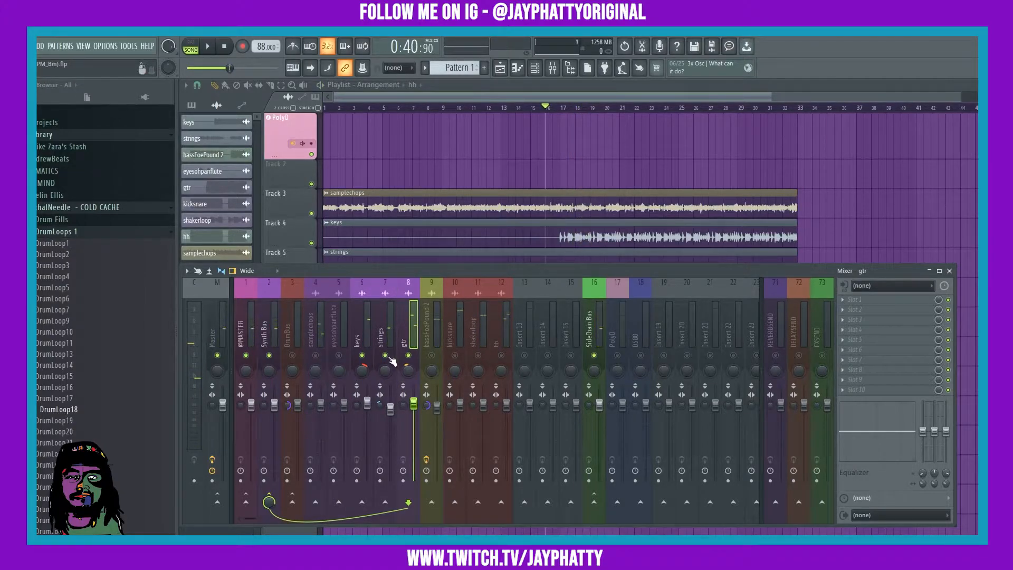
Play the keys and gtr with strings added, and set the strings level to about -1.7 dB
key("space")
left_click(390, 407)
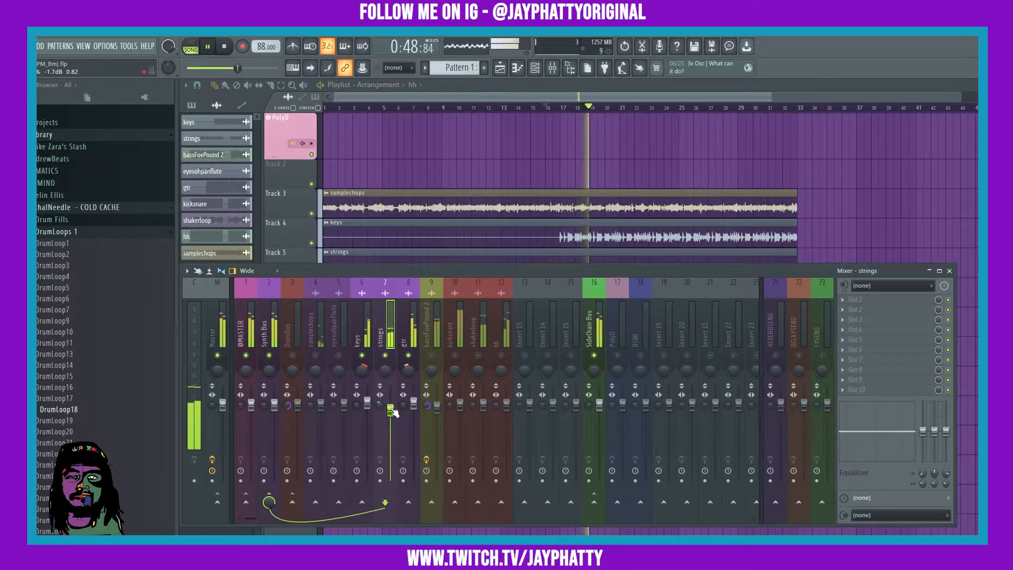
key("space")
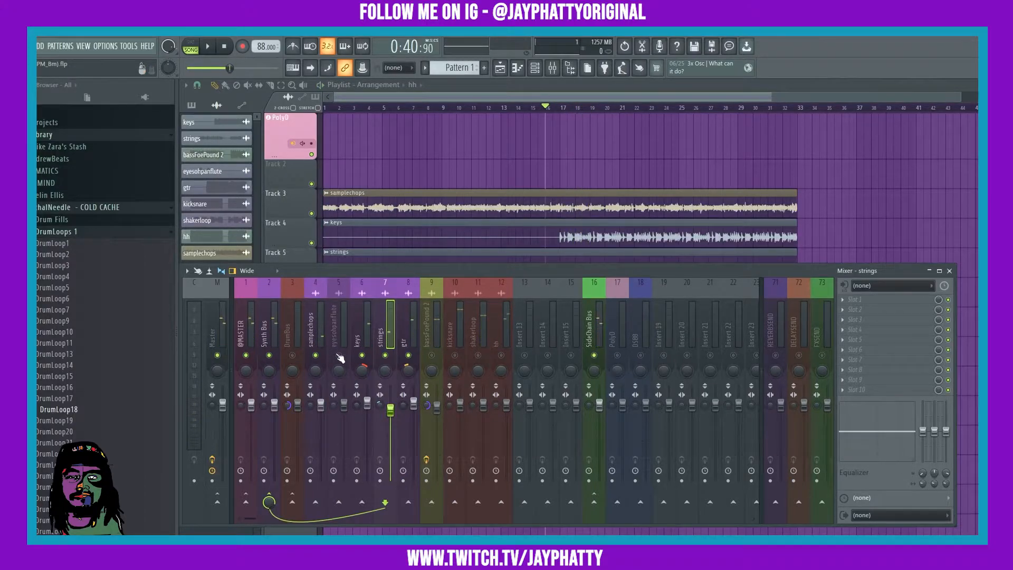
Audition samplechops alongside strings, keys and gtr, and raise the samplechops fader slightly
key("space")
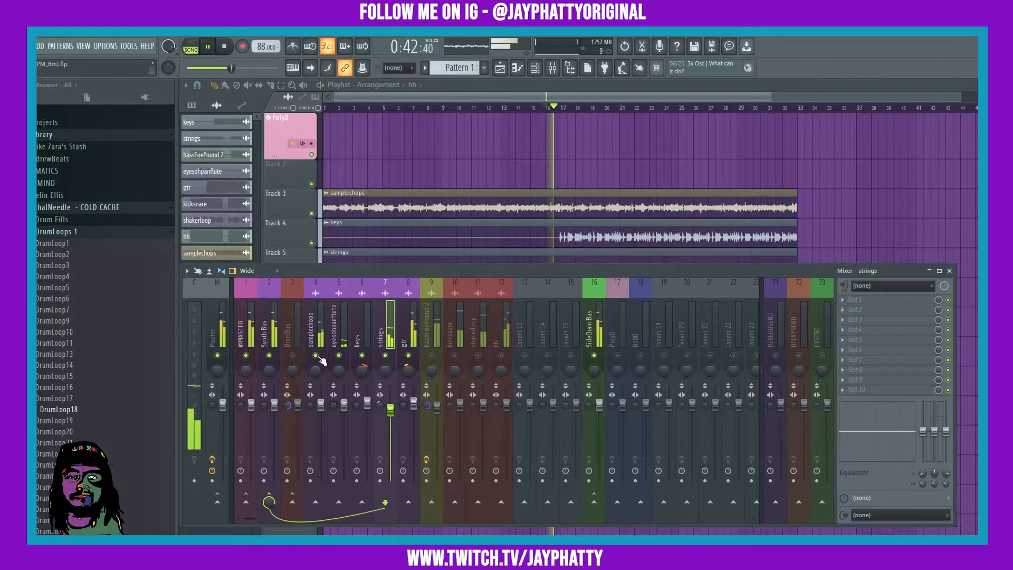
right_click(316, 355)
left_click(385, 355)
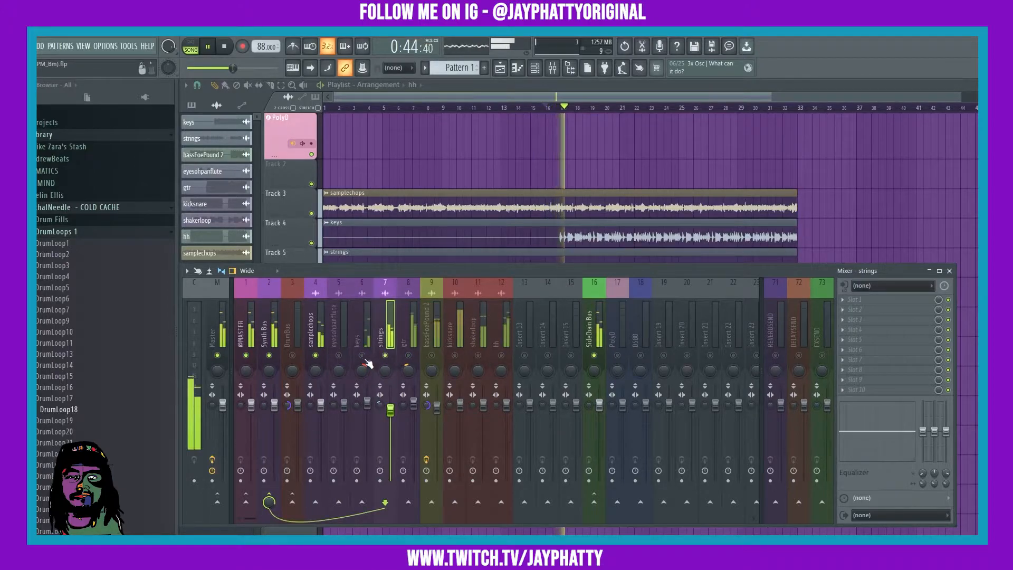
left_click(362, 355)
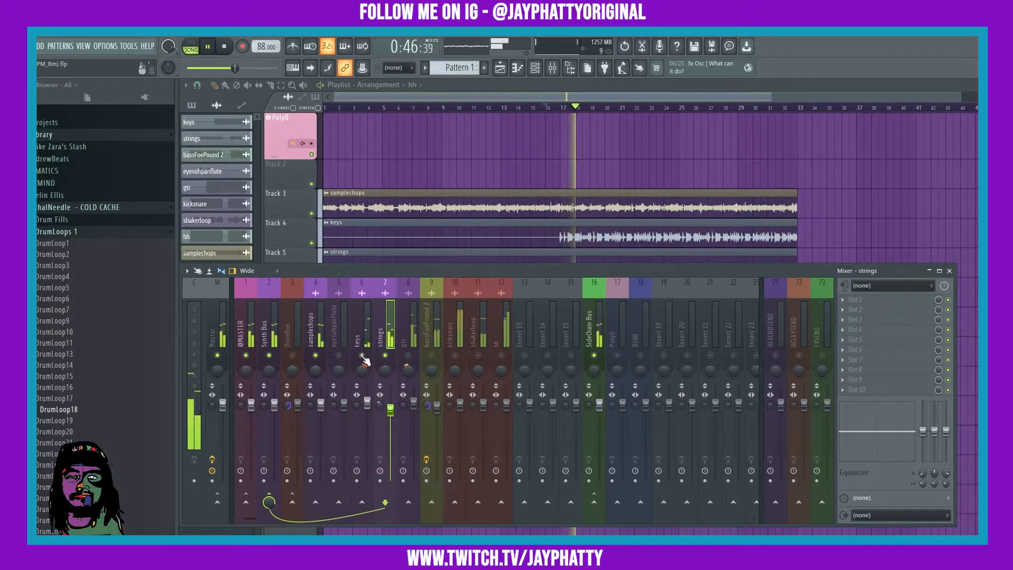
left_click(322, 404)
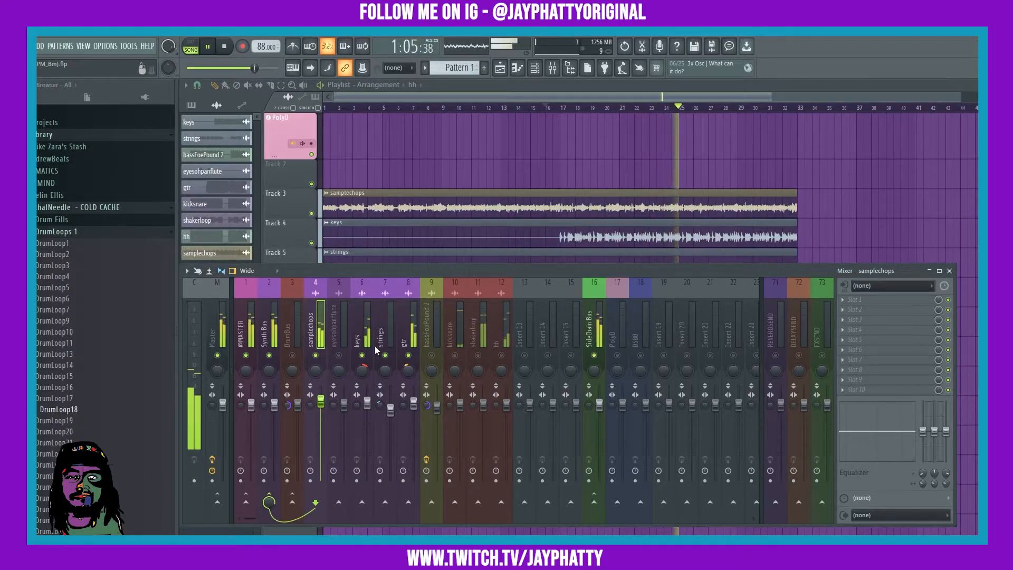
key("space")
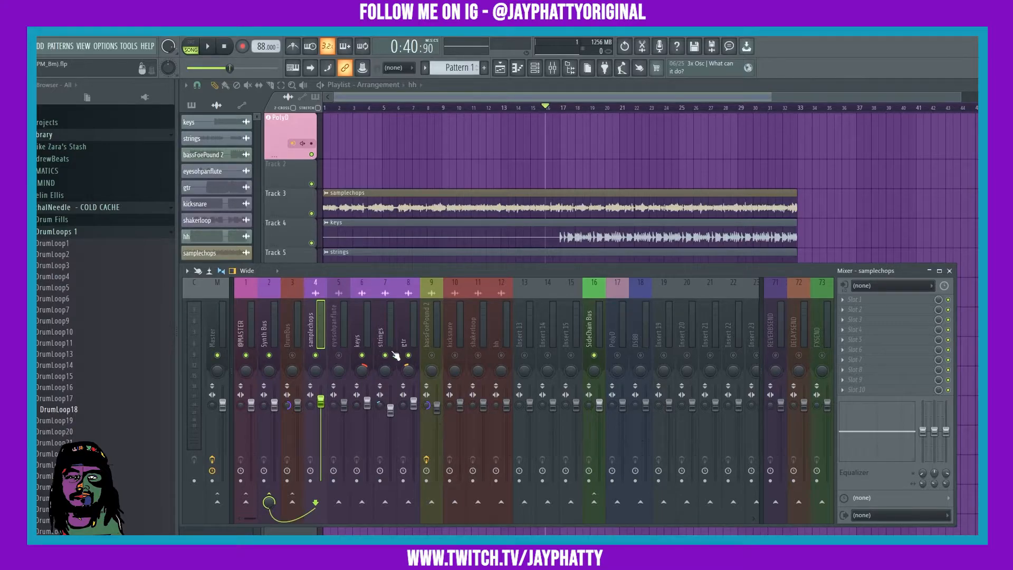
Bring all muted tracks back in and replay the full mix from around bar 16
left_click(340, 348)
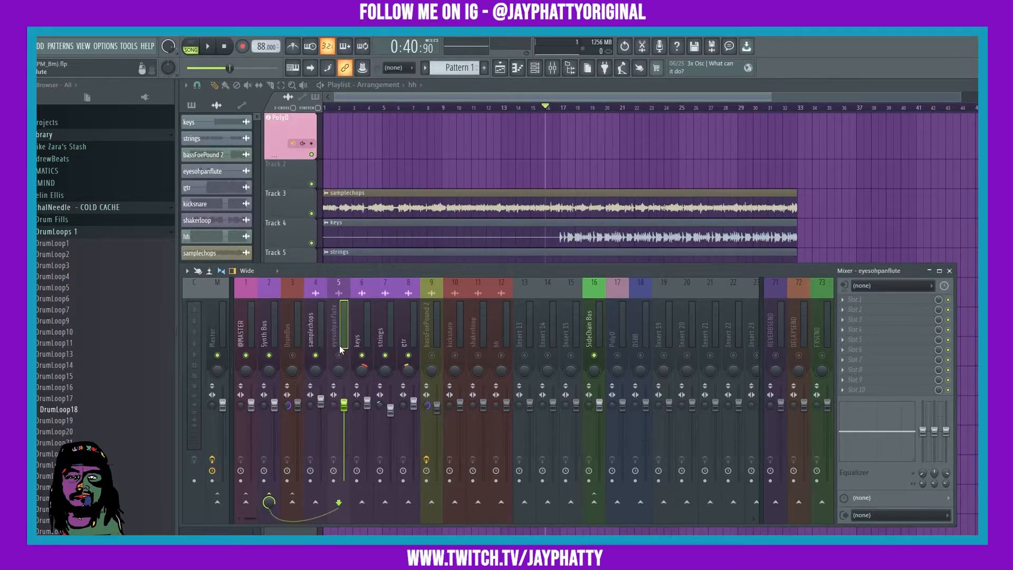
left_click(317, 327)
key("space")
key("space")
key("space")
key("space")
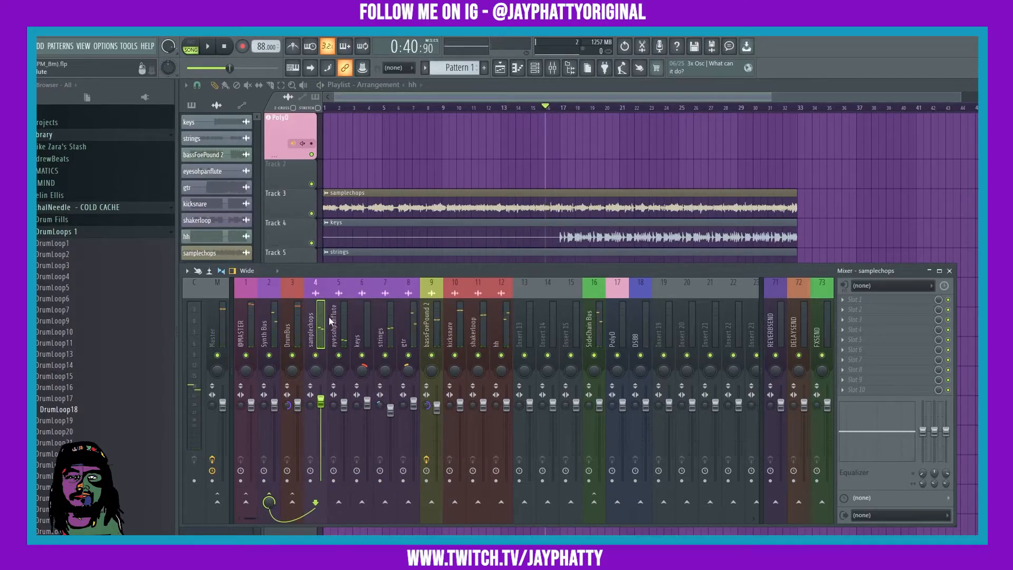
key("space")
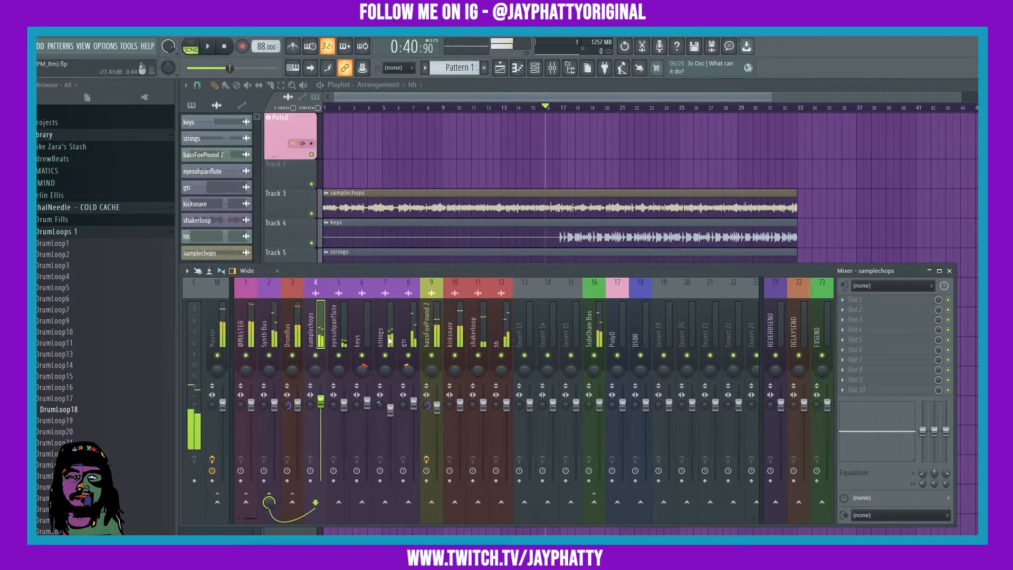
Insert Fruity Parametric EQ 2 in the first effect slot of the strings track
left_click(389, 340)
left_click(854, 302)
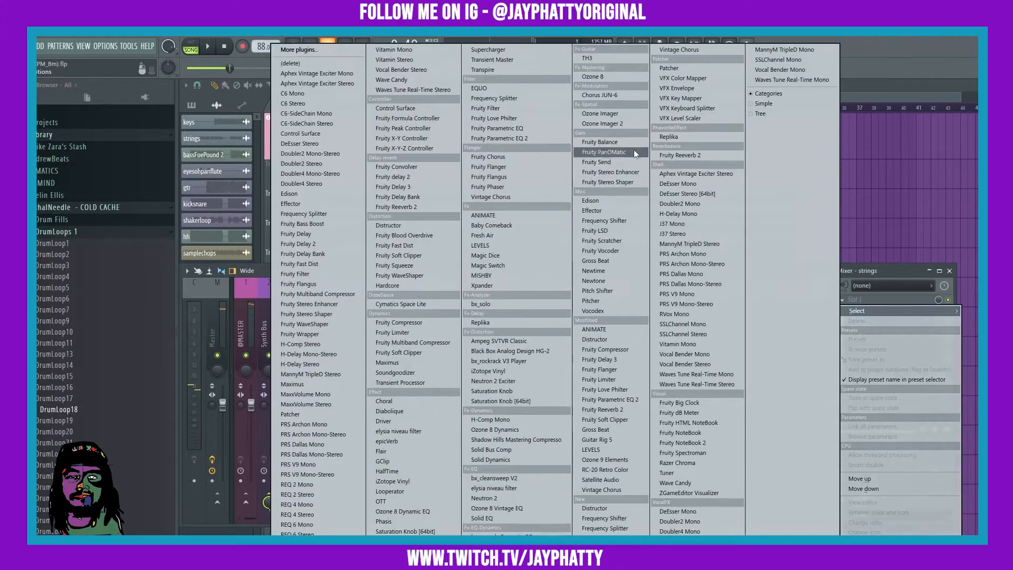
left_click(517, 138)
Shape the strings EQ during playback with low and high cuts, a slight band 5 dip and a gentle band 6 boost near 4 kHz
key("space")
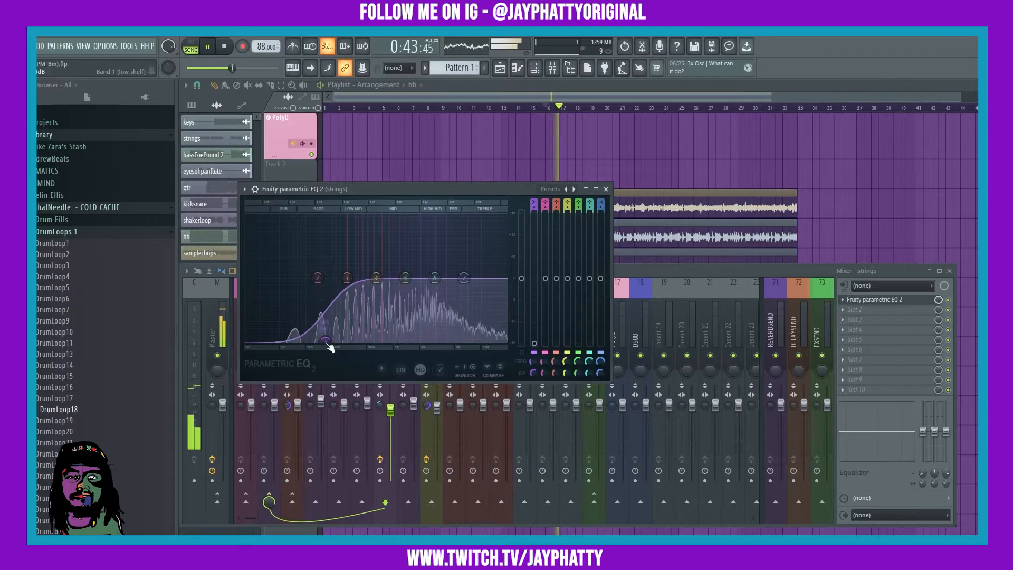
left_click_drag(321, 340, 324, 342)
left_click_drag(405, 278, 415, 270)
left_click_drag(435, 278, 440, 273)
mouse_move(415, 270)
left_mouse_down()
mouse_move(507, 343)
mouse_move(420, 283)
left_mouse_up()
left_click_drag(440, 273, 446, 271)
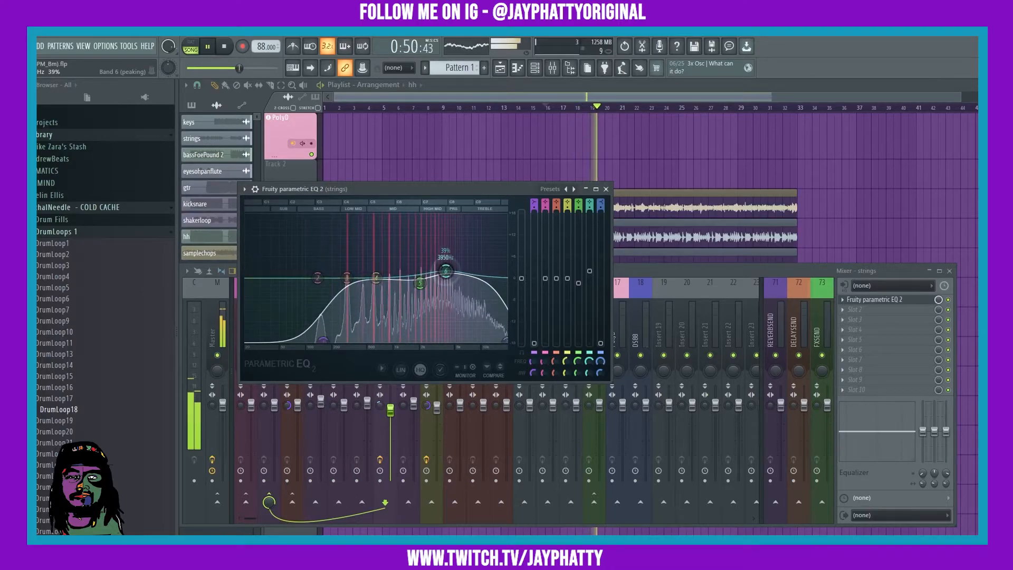
left_click(606, 189)
key("space")
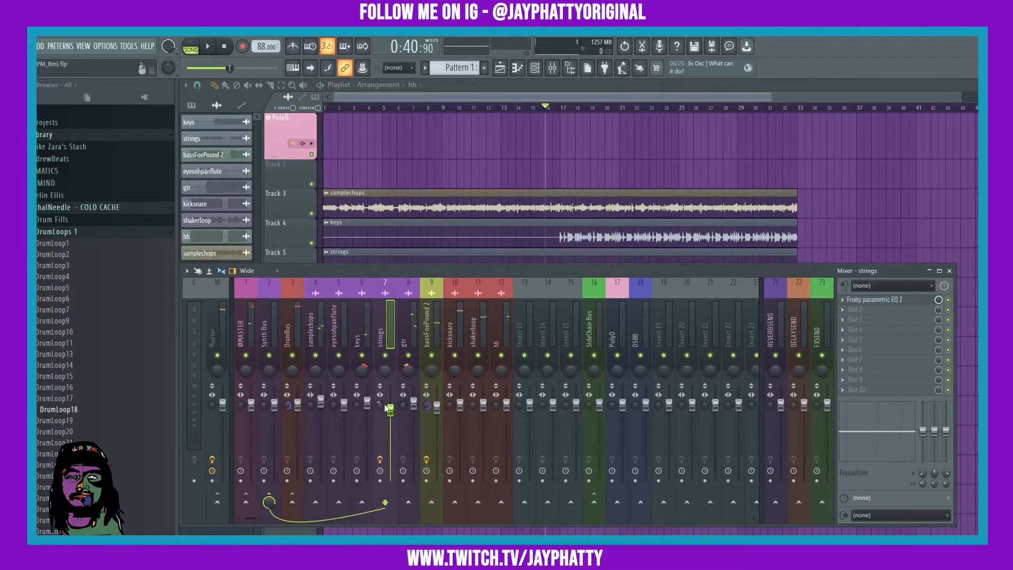
Adjust the strings track's stereo separation slightly and insert Fruity Parametric EQ 2 in the Synth Bus's first effect slot
left_click_drag(382, 404, 382, 411)
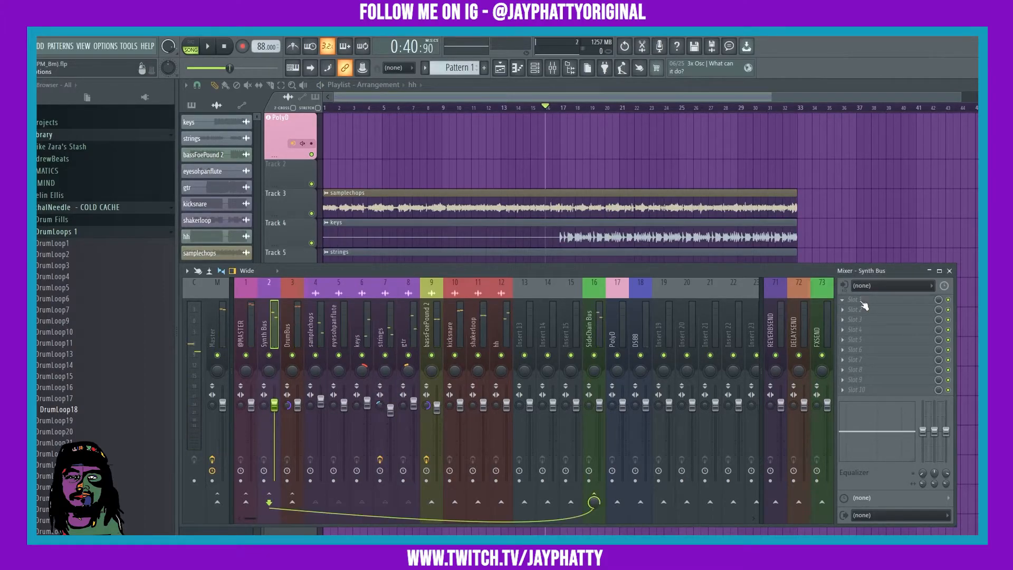
left_click(862, 301)
mouse_move(862, 310)
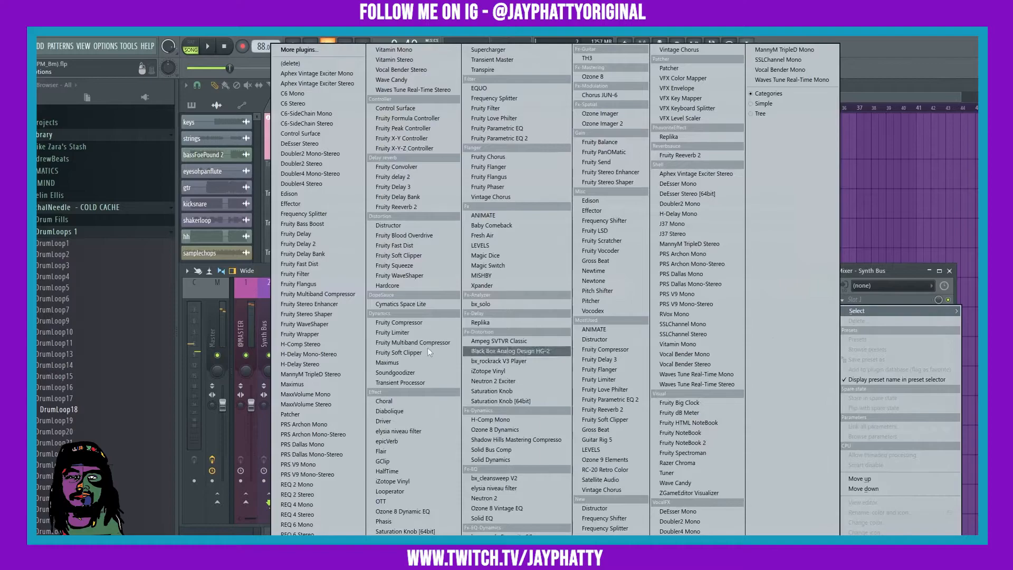
left_click(489, 140)
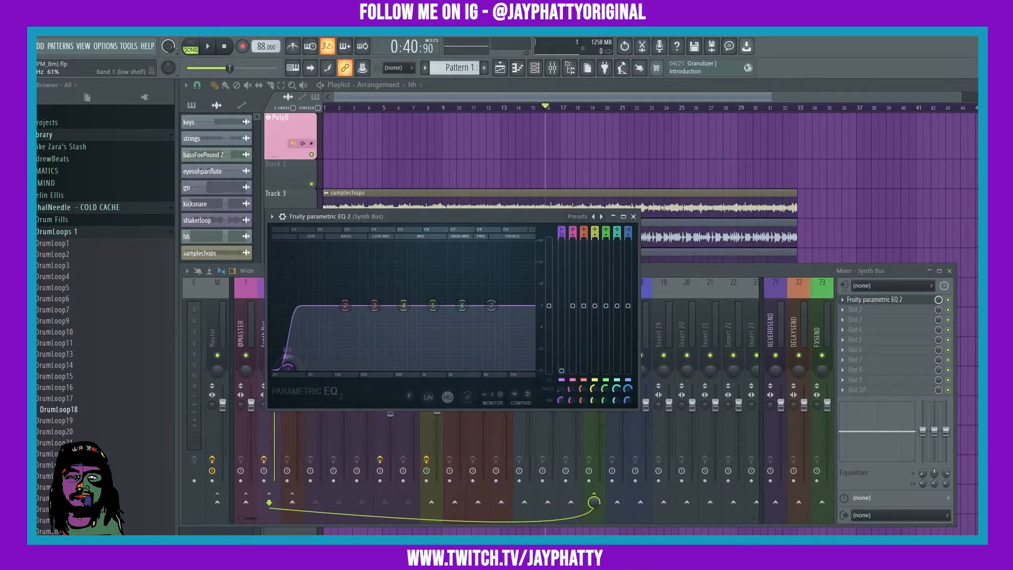
Shape the Synth Bus EQ during playback with low and high cuts, slight dips at bands 2 and 5, and a slight band 6 boost
key("space")
left_click_drag(490, 306, 526, 367)
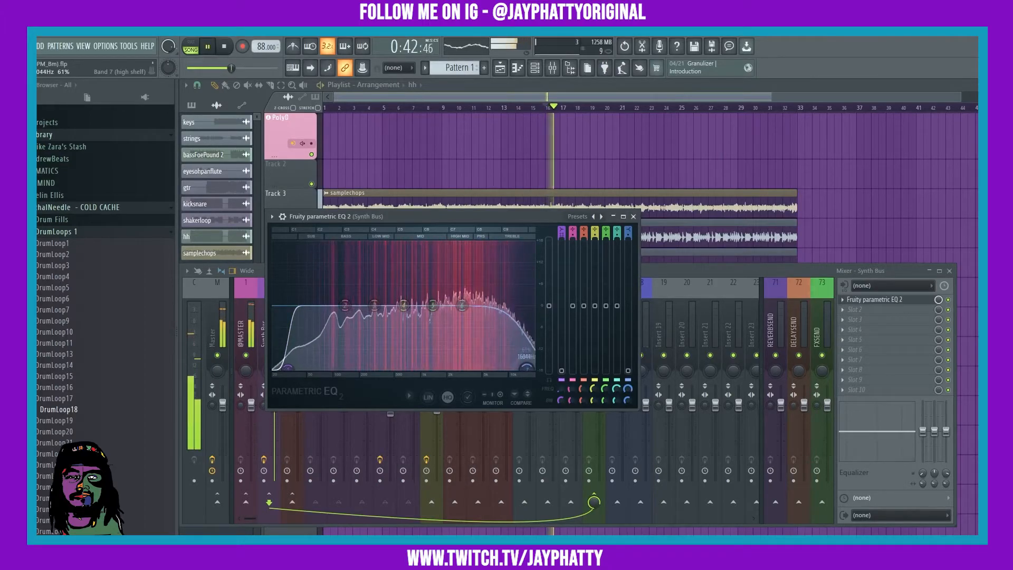
left_click_drag(345, 306, 337, 314)
left_click_drag(287, 367, 298, 367)
left_click_drag(462, 305, 466, 305)
mouse_move(467, 309)
left_mouse_down()
mouse_move(447, 308)
mouse_move(466, 331)
mouse_move(436, 332)
mouse_move(473, 300)
left_mouse_up()
left_click_drag(439, 327, 440, 323)
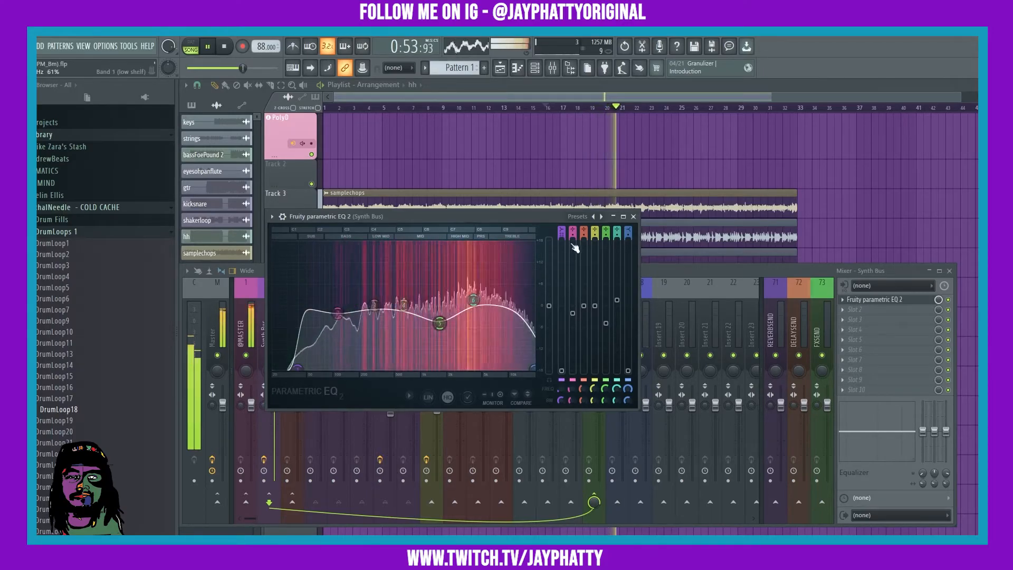
left_click(634, 216)
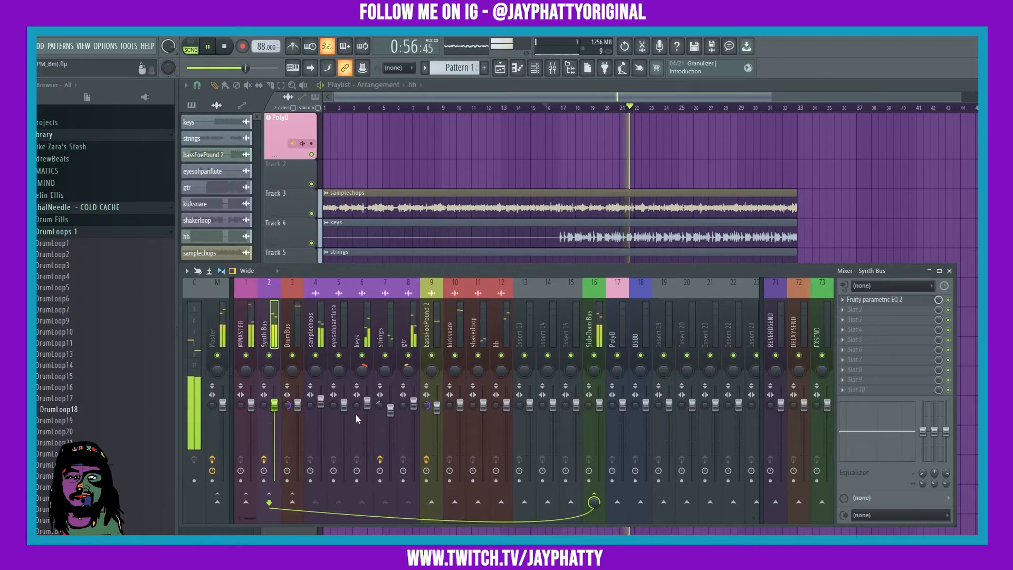
Lower the keys fader to -1.9 dB and make the band 5 dip in the Synth Bus EQ shallower
left_click(368, 408)
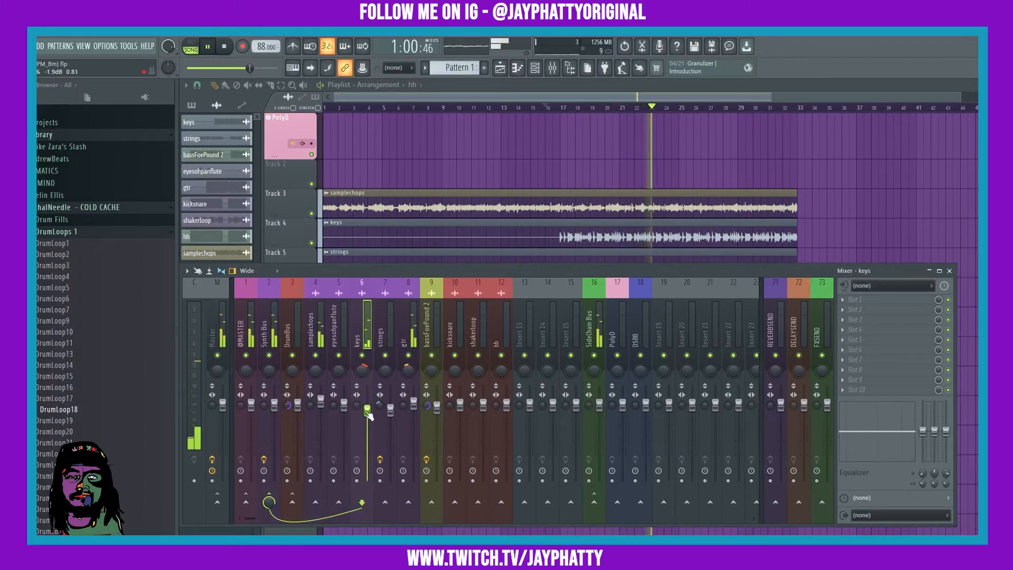
left_click(272, 339)
left_click(875, 289)
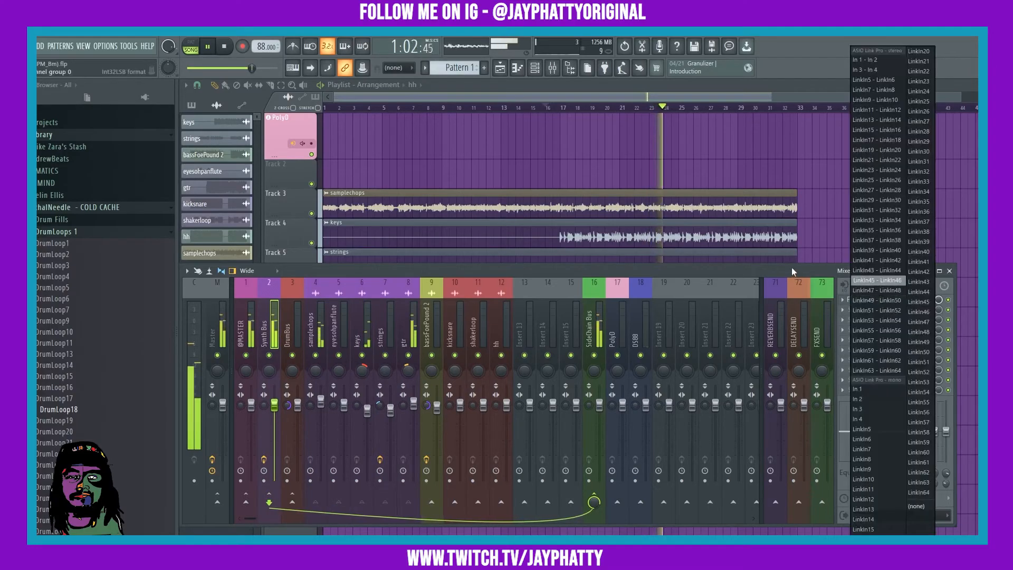
left_click(792, 268)
left_click(880, 300)
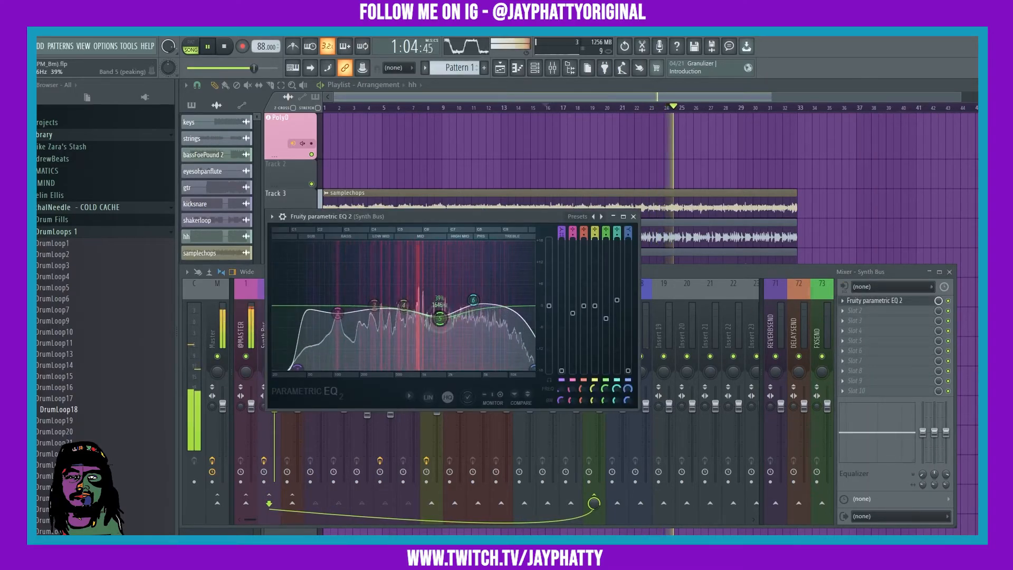
left_click_drag(440, 315, 439, 314)
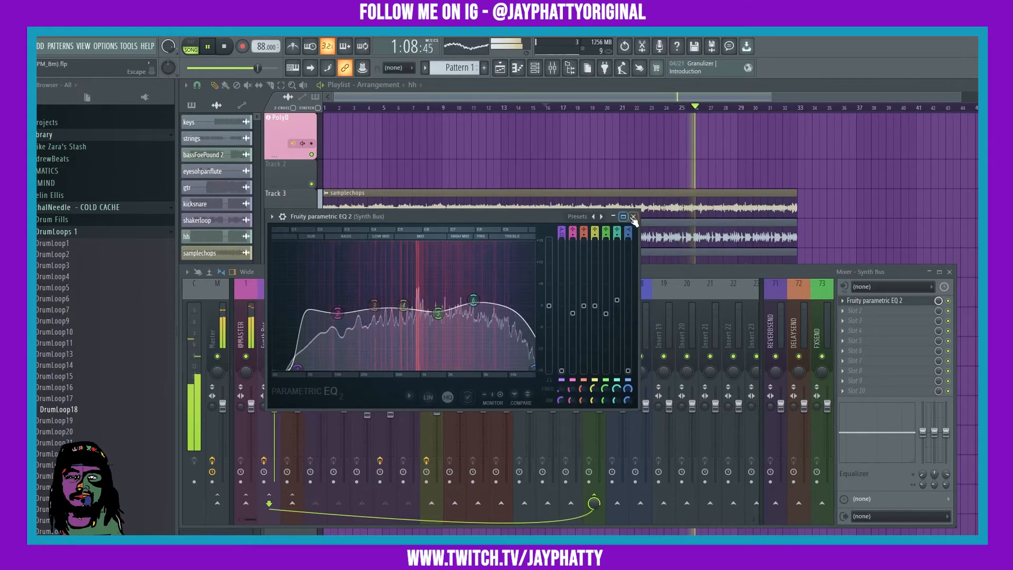
left_click(633, 217)
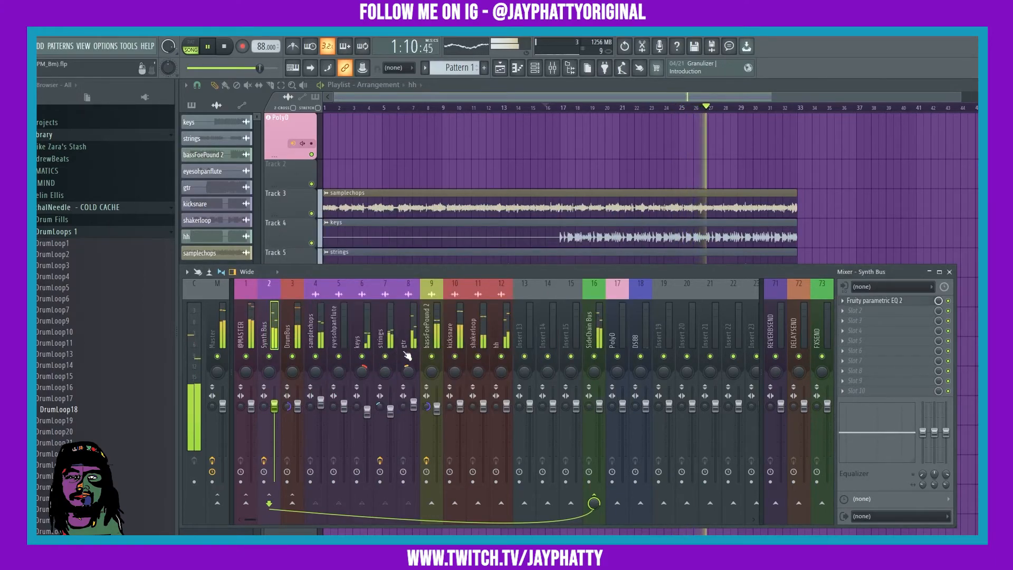
left_click(871, 304)
left_click(949, 271)
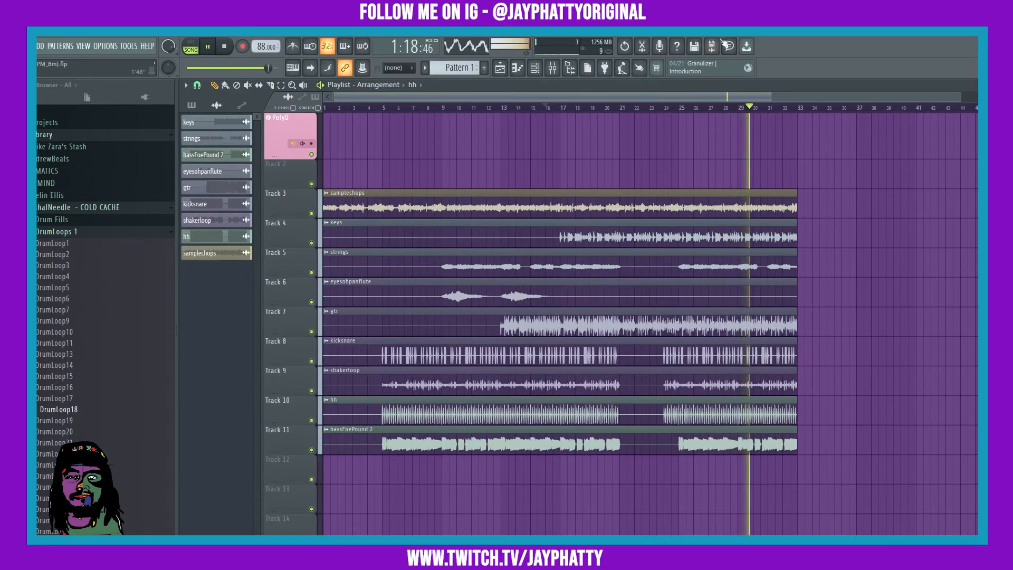
left_click(554, 69)
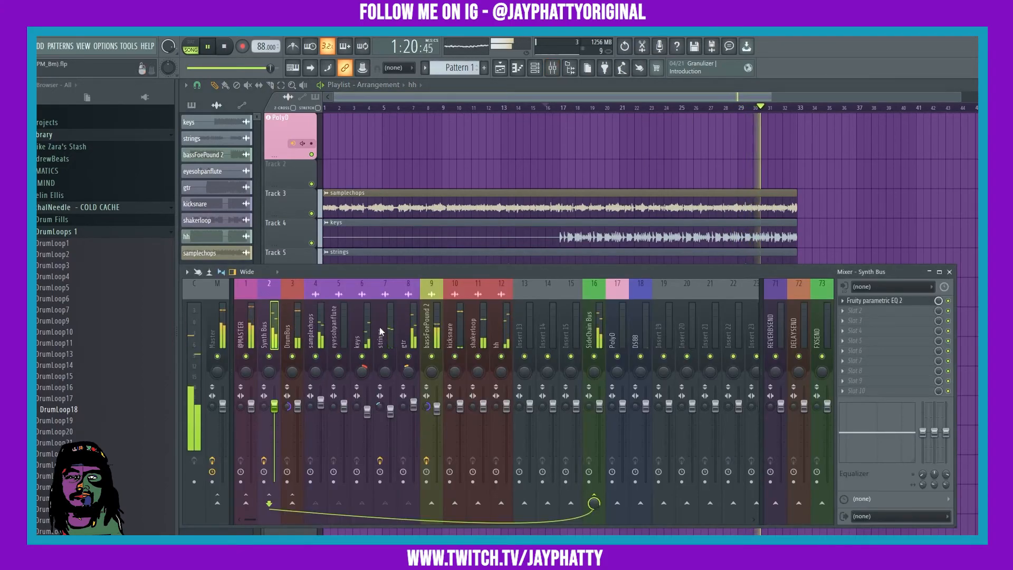